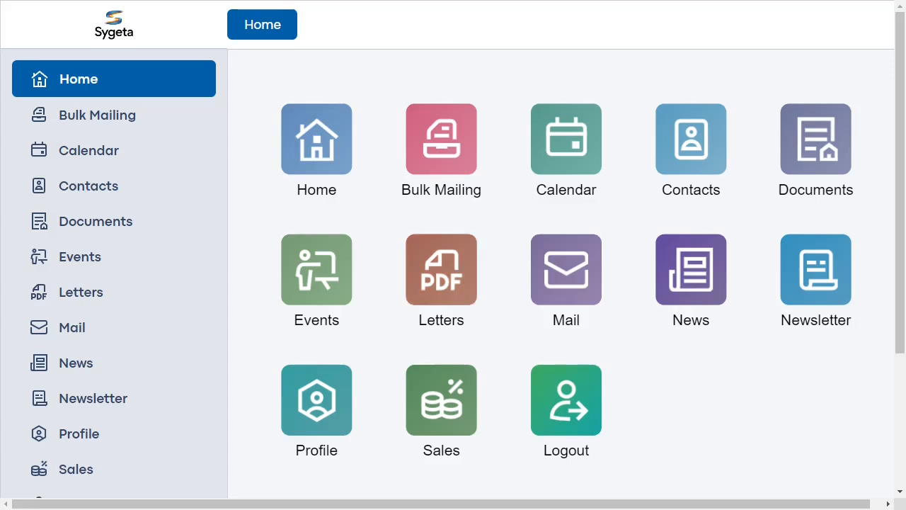
- Start a new document of type Letter and choose the second listed contact as its recipient
left_click(441, 269)
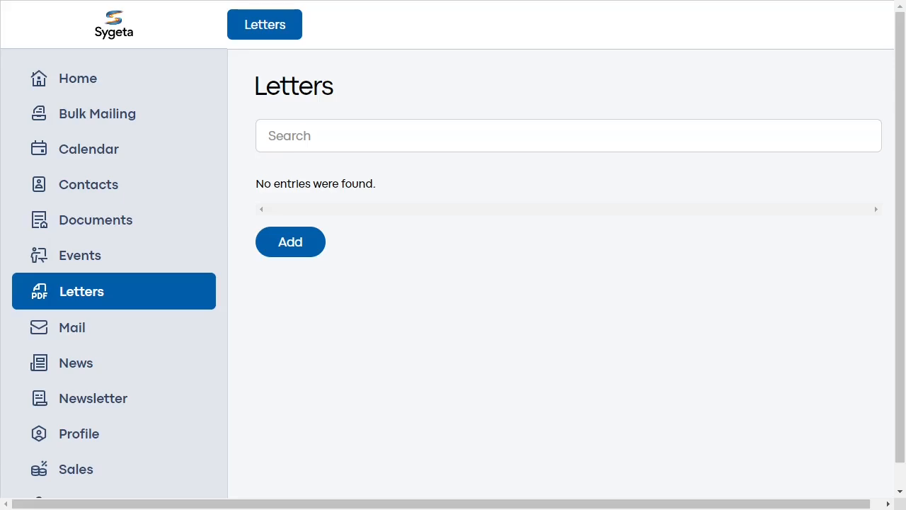
left_click(291, 242)
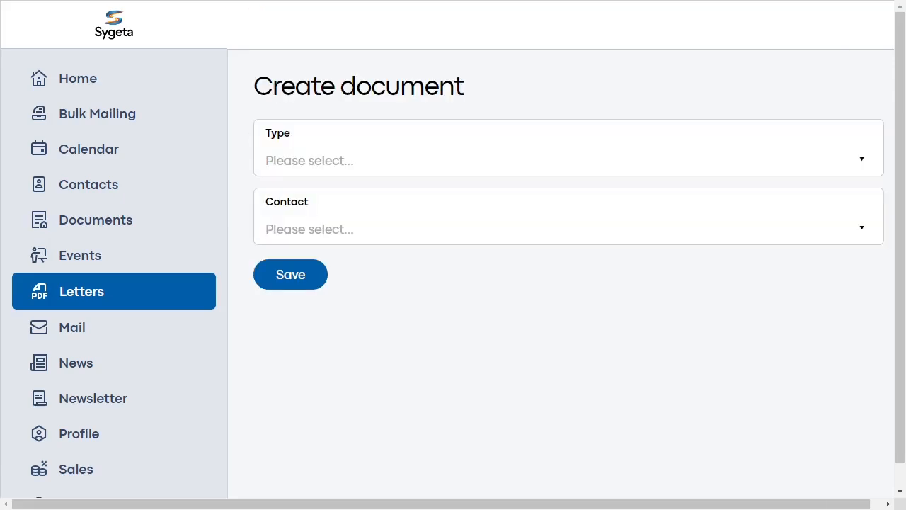
left_click(569, 160)
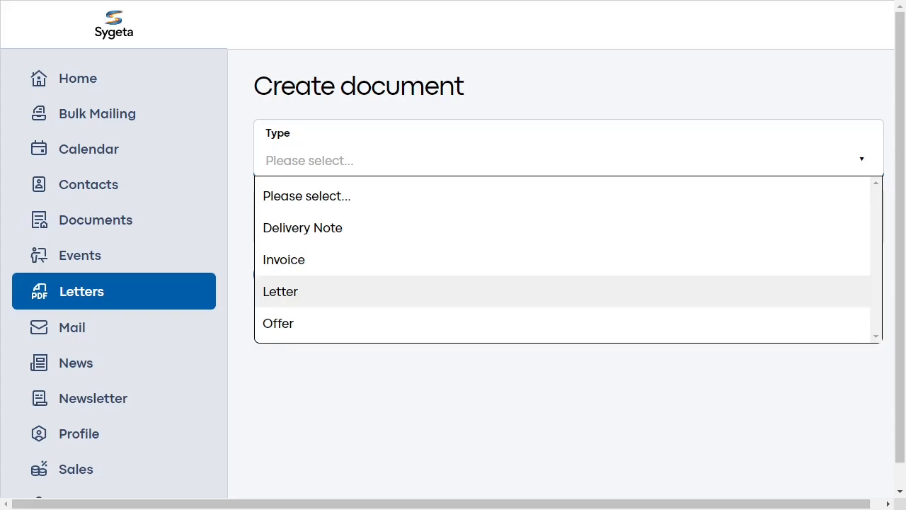
left_click(281, 291)
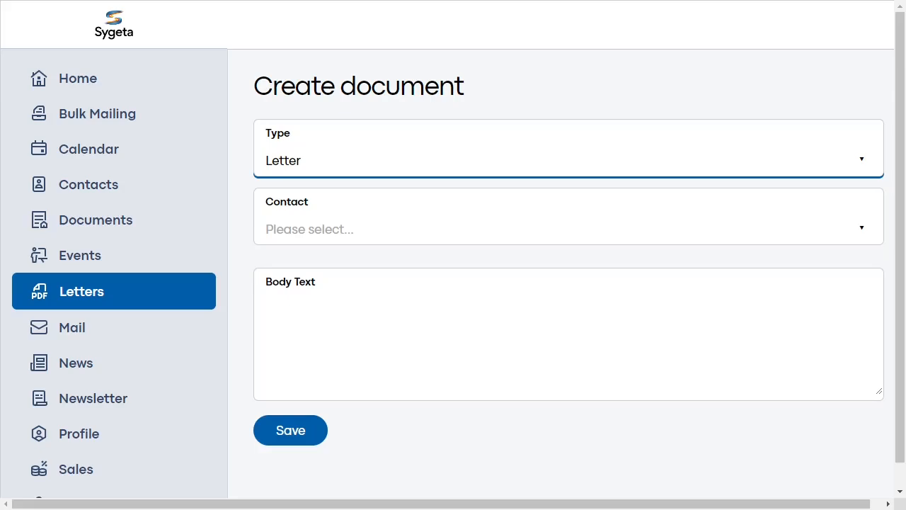
left_click(568, 229)
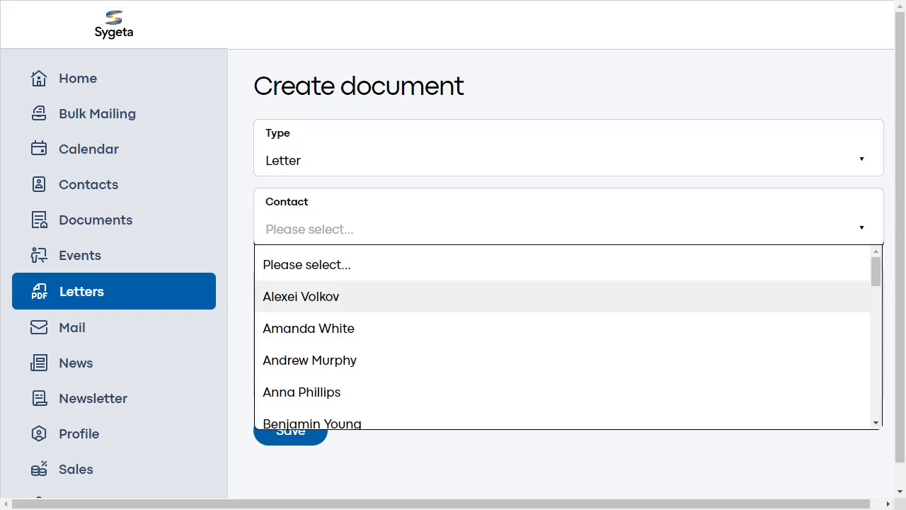
left_click(308, 328)
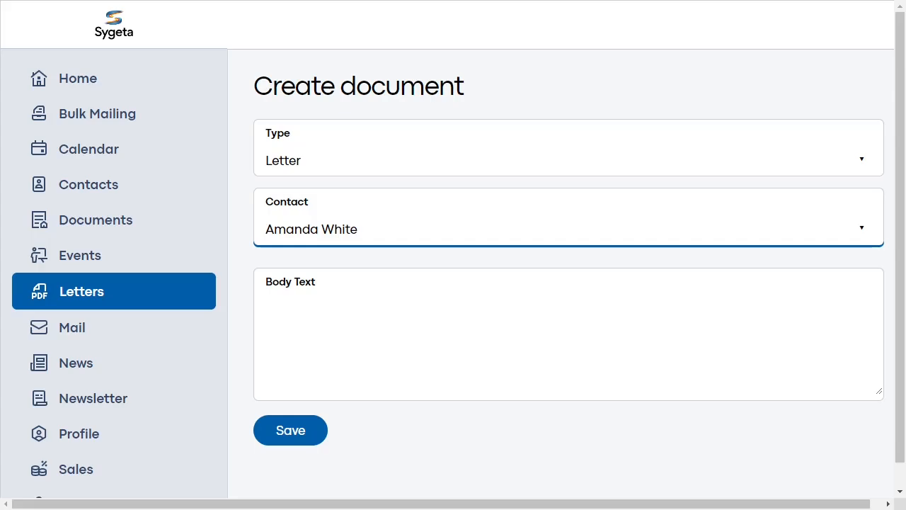
- Paste the prepared Sygeta Magazine announcement as the letter's body text, save the document and look through its preview
left_click(309, 328)
key("ctrl+v")
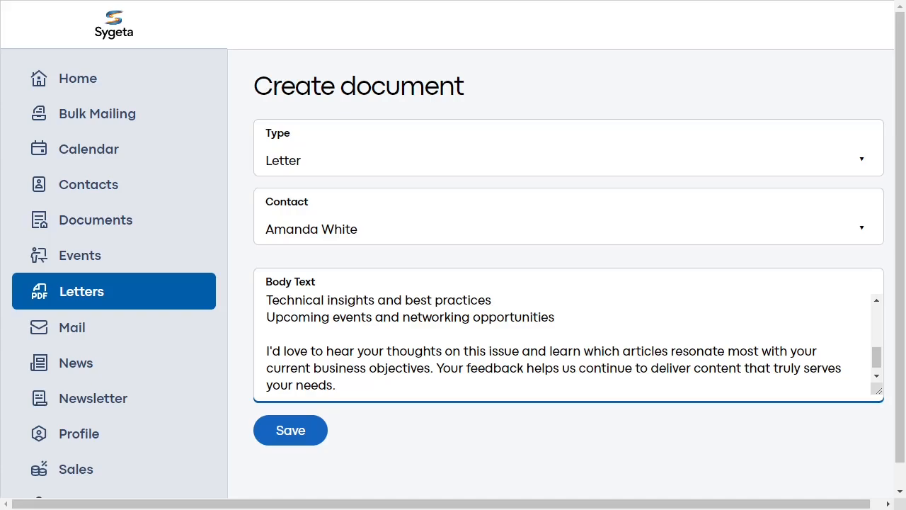
left_click(290, 431)
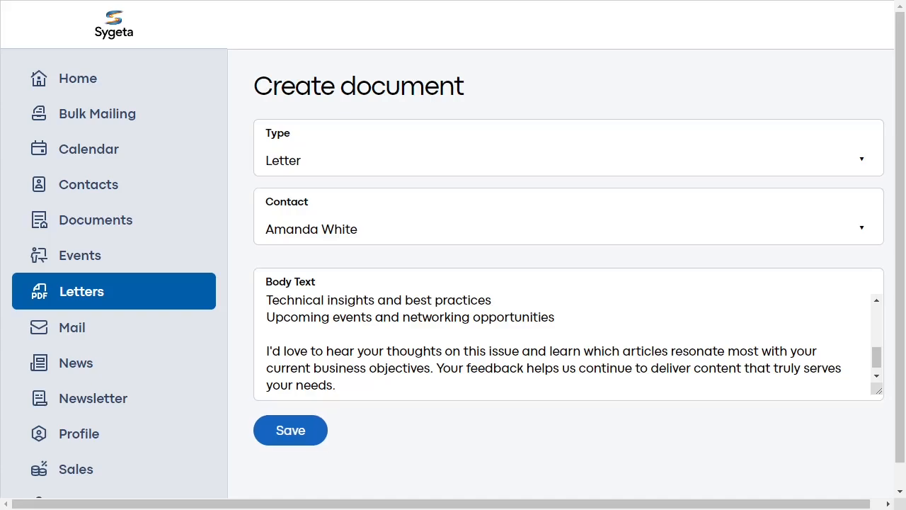
scroll(453, 255, "down", 7)
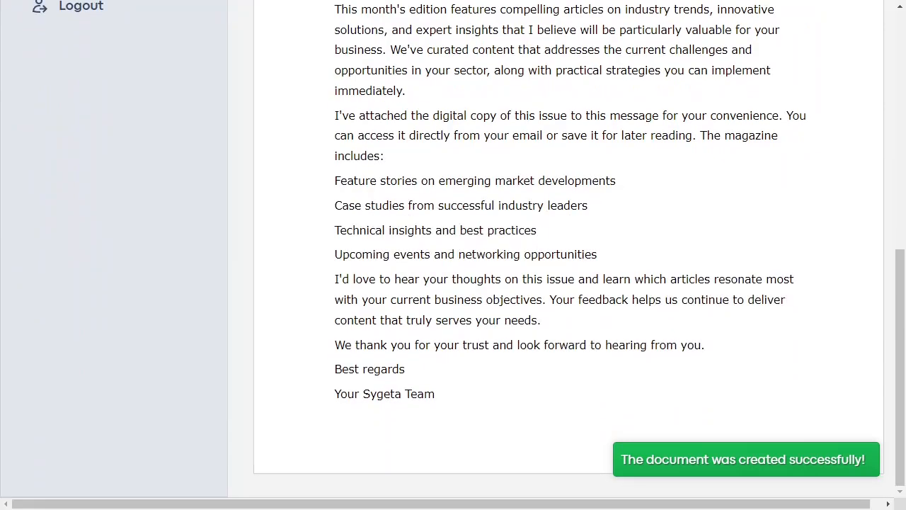
scroll(452, 255, "up", 7)
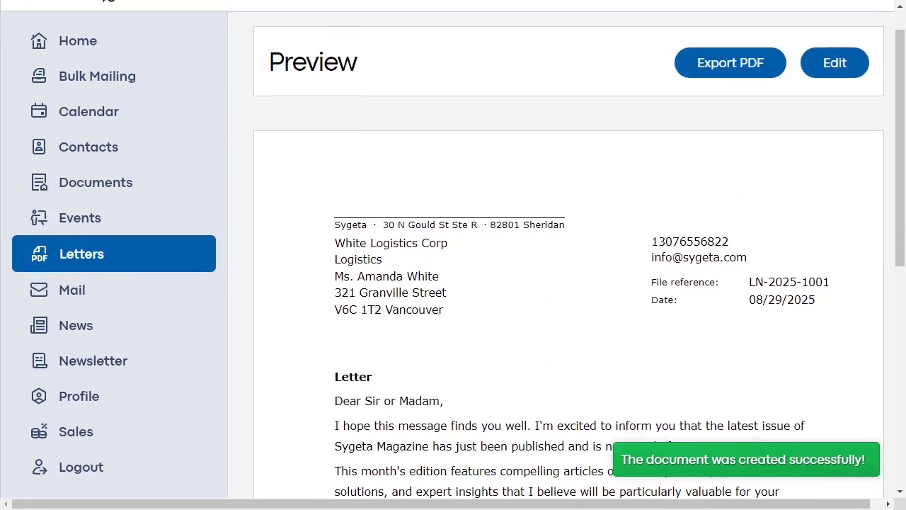
scroll(453, 254, "up", 1)
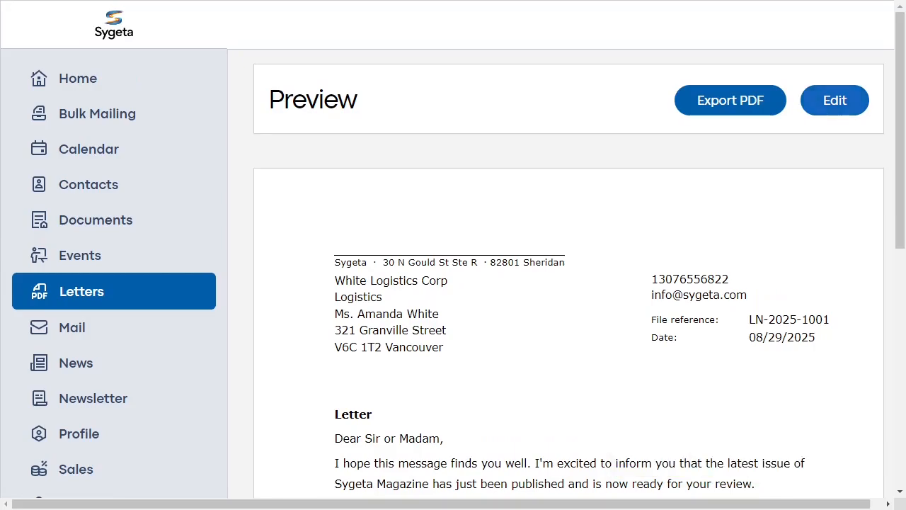
- Edit the letter, delete the body text that follows "The magazine includes:" and save the change
left_click(835, 101)
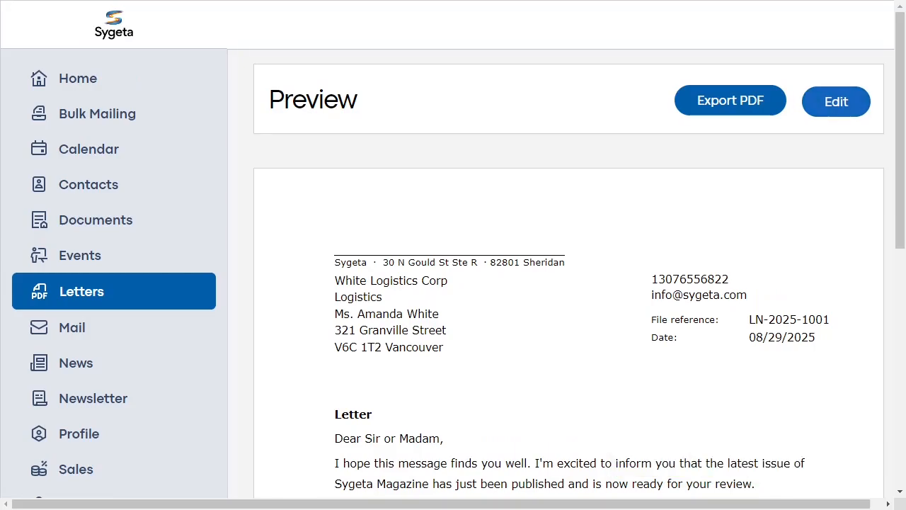
scroll(453, 255, "down", 1)
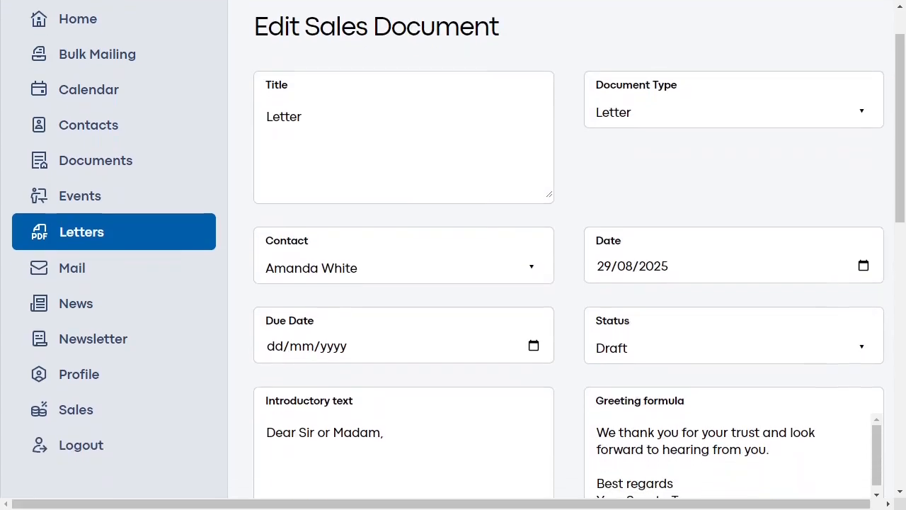
scroll(453, 255, "down", 5)
scroll(453, 255, "down", 3)
scroll(400, 318, "down", 5)
scroll(404, 319, "down", 5)
scroll(404, 318, "up", 2)
scroll(403, 321, "up", 2)
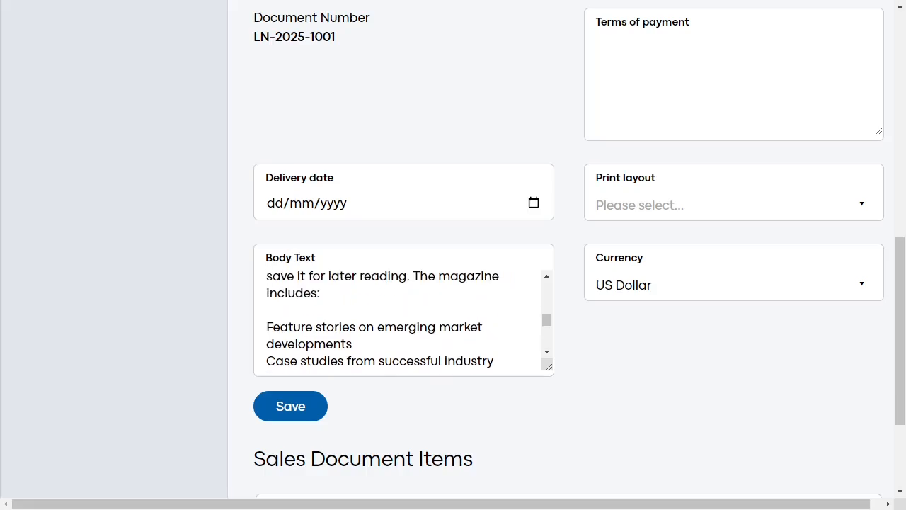
left_click(403, 298)
scroll(404, 318, "down", 3)
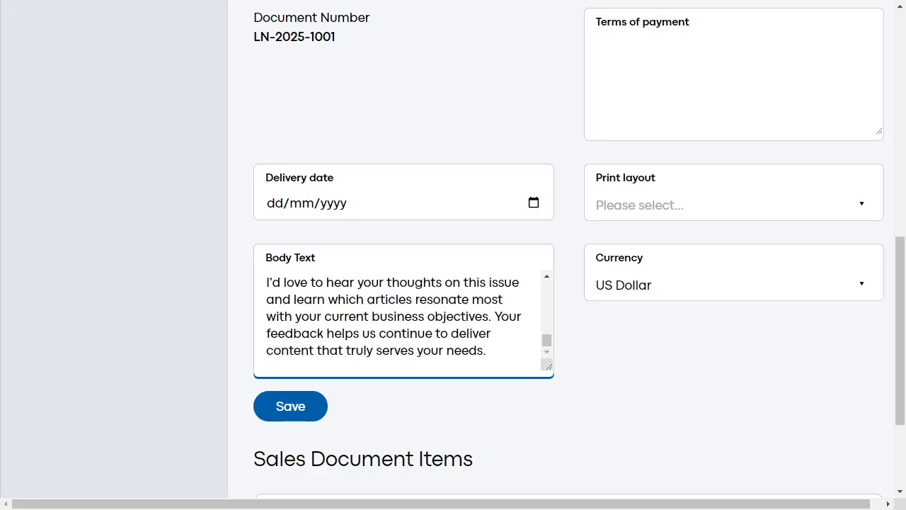
key("ctrl+a")
key("BackSpace")
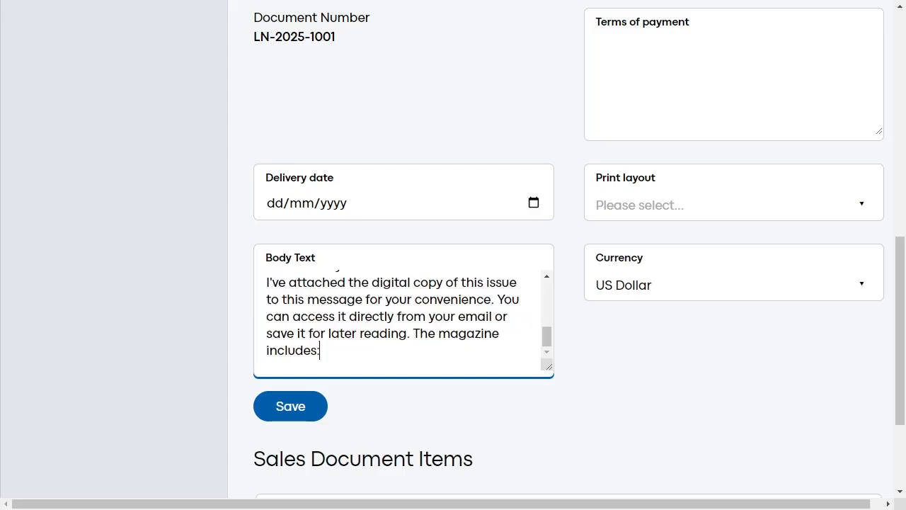
left_click(290, 406)
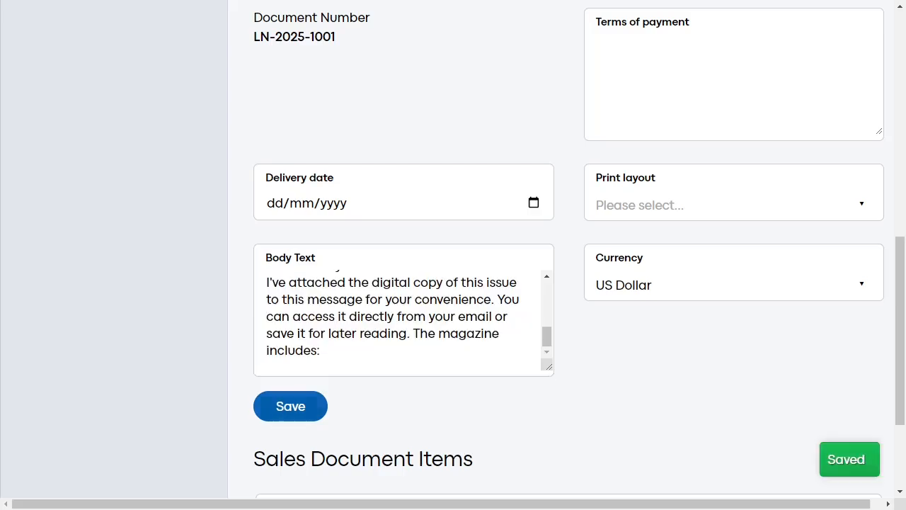
- Set the letter's print layout to DIN 5008 Form A and save it
left_click(733, 204)
left_click(644, 273)
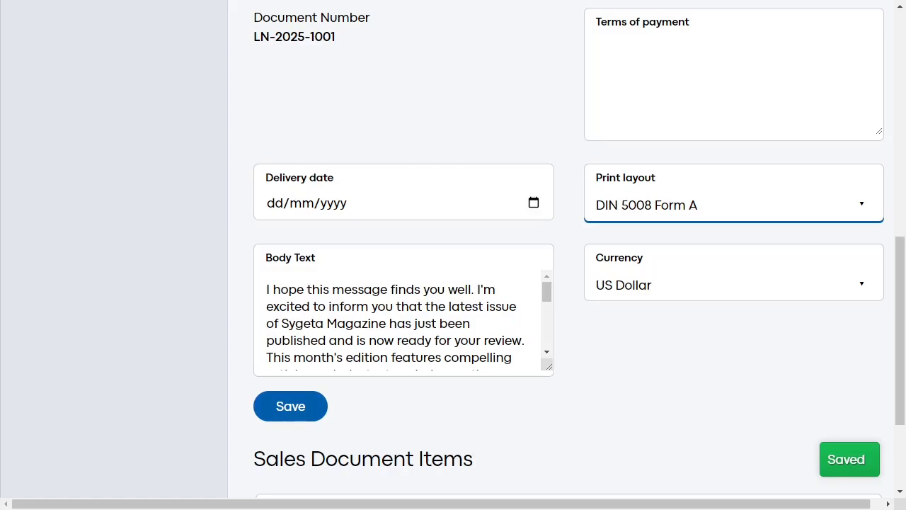
left_click(290, 406)
scroll(291, 406, "down", 3)
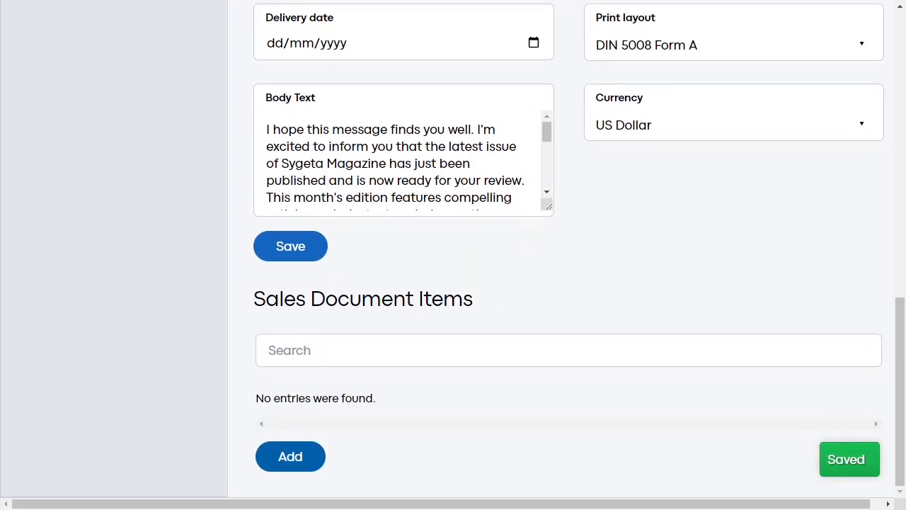
- Return to the letters list, open the saved letter's preview and export it as a PDF
scroll(566, 254, "up", 8)
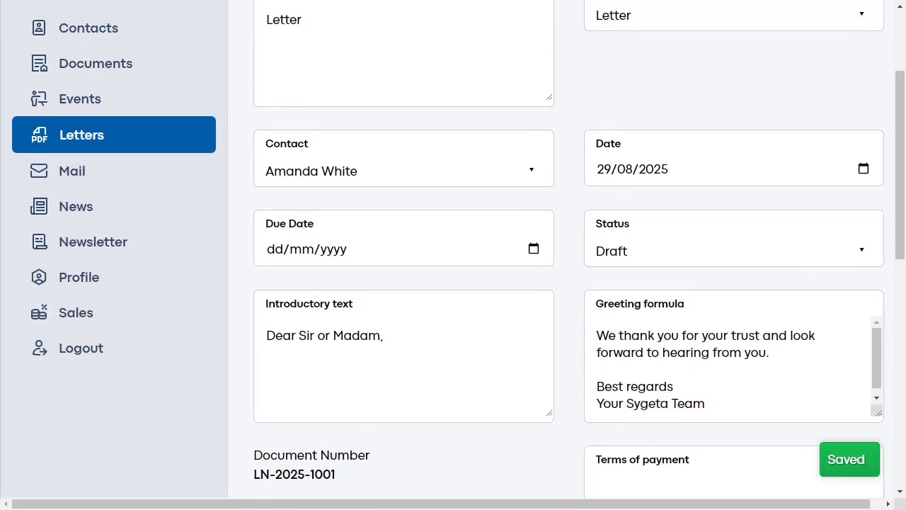
left_click(114, 134)
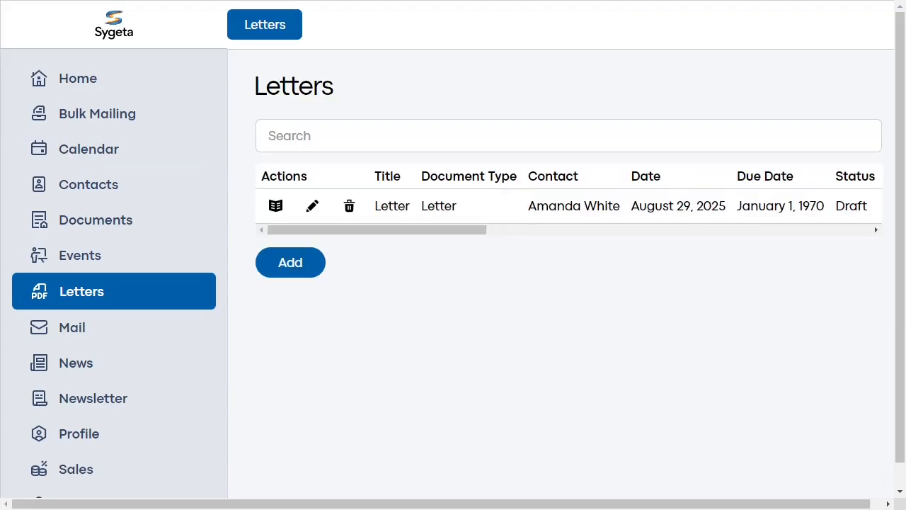
scroll(568, 205, "right", 4)
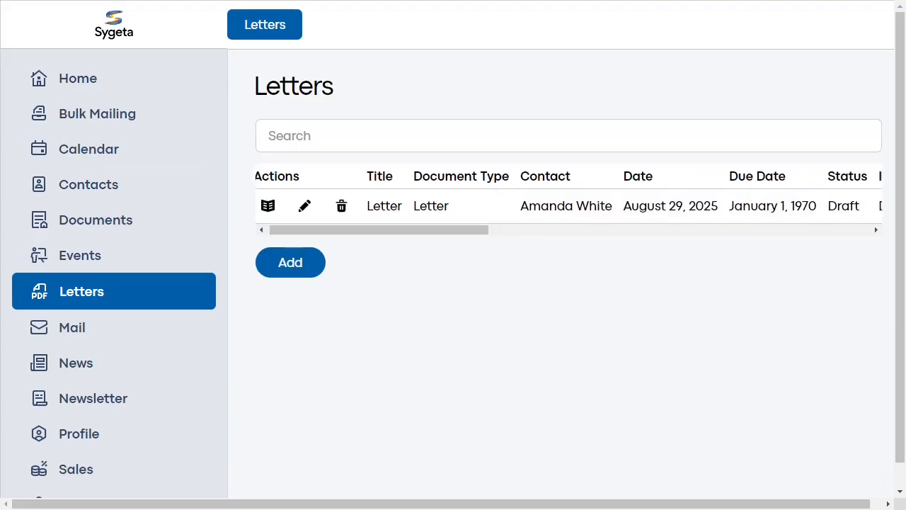
scroll(568, 205, "left", 4)
scroll(568, 206, "left", 1)
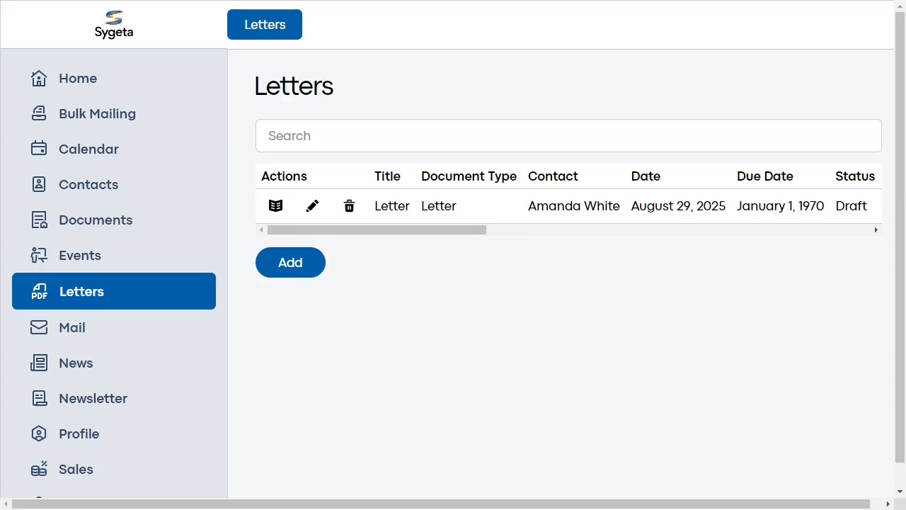
left_click(276, 205)
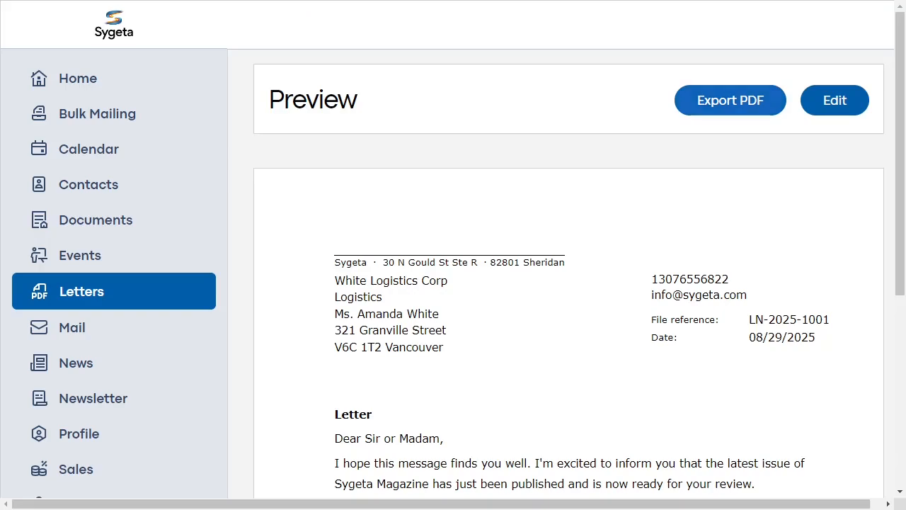
left_click(730, 100)
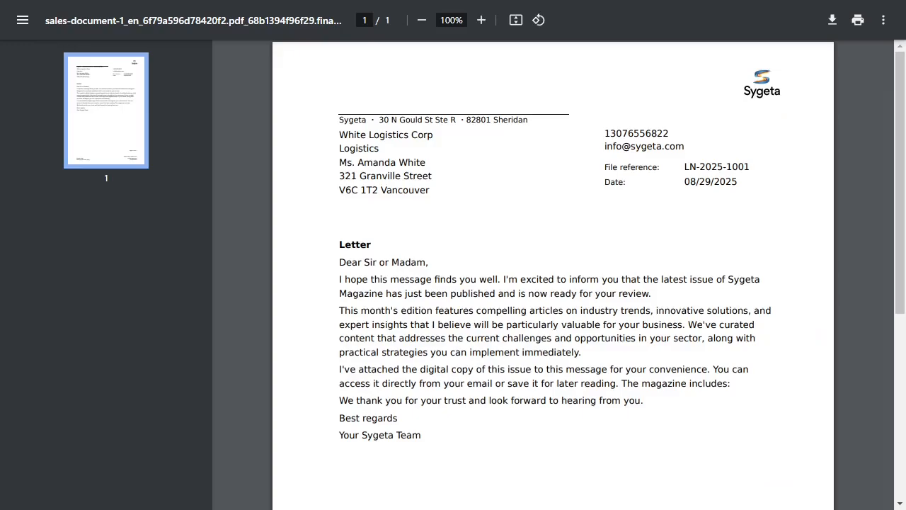
- Examine the exported PDF letter from header to footer, enlarging the page to 125%
scroll(552, 276, "down", 5)
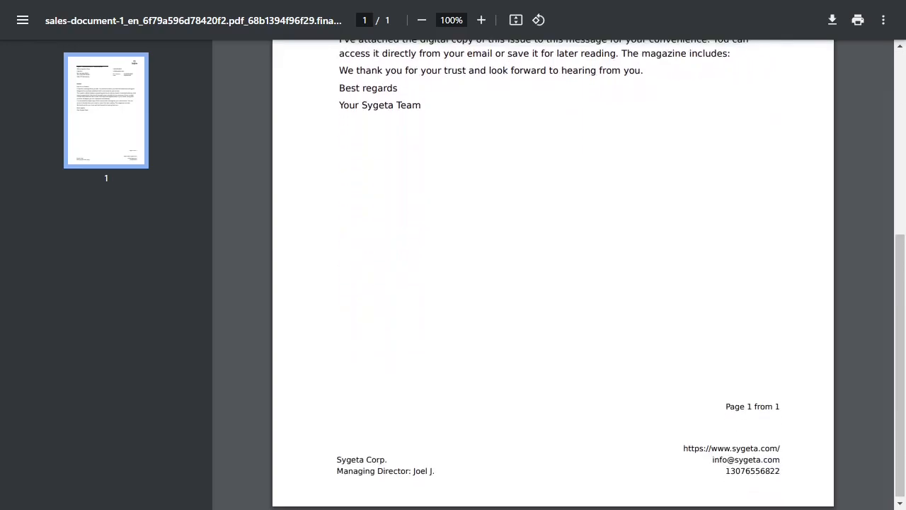
scroll(552, 276, "up", 5)
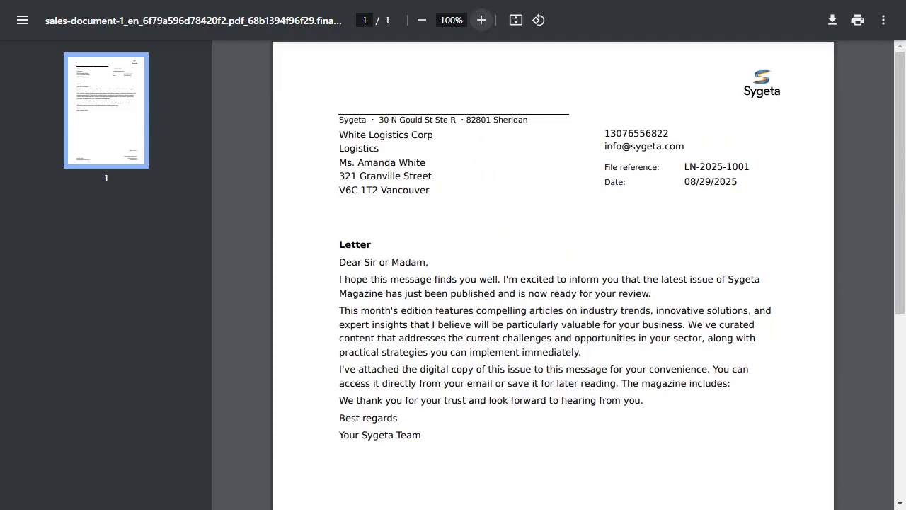
left_click(480, 20)
left_click(481, 20)
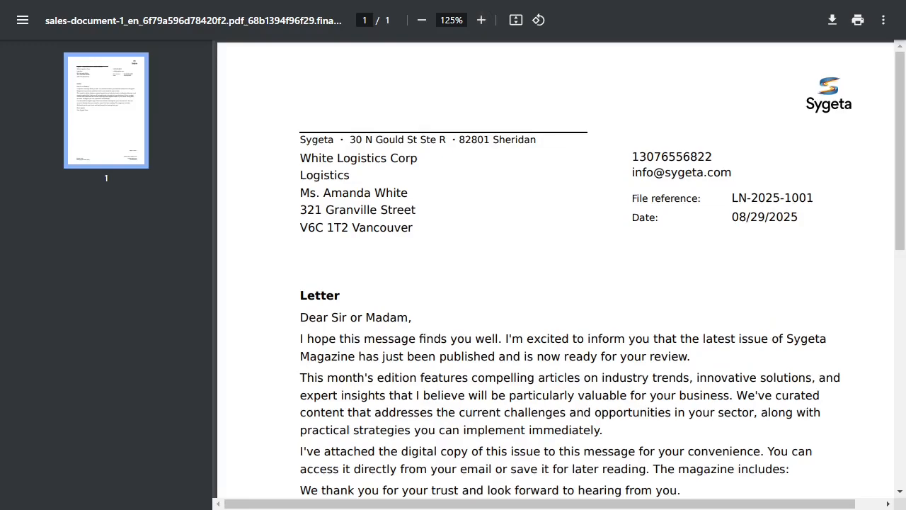
scroll(559, 269, "down", 3)
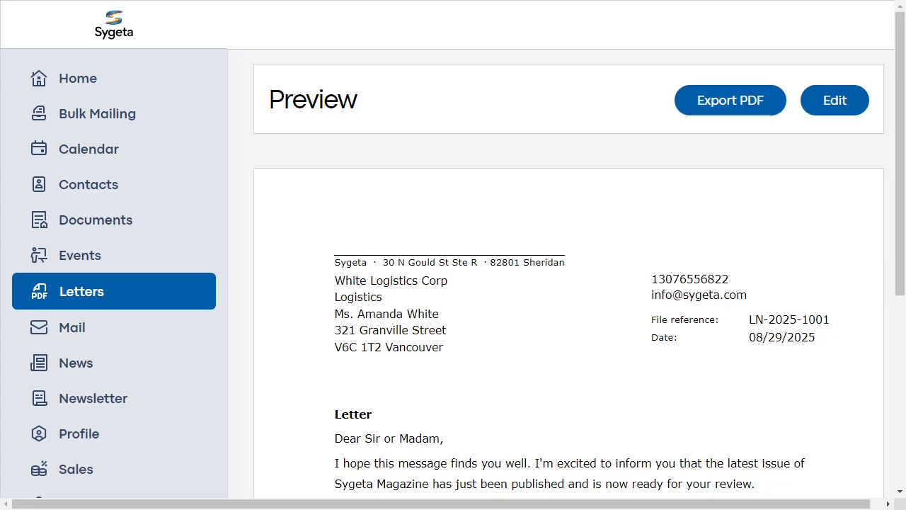
- Start a new bulk mailing entry and name it newsletter
left_click(97, 114)
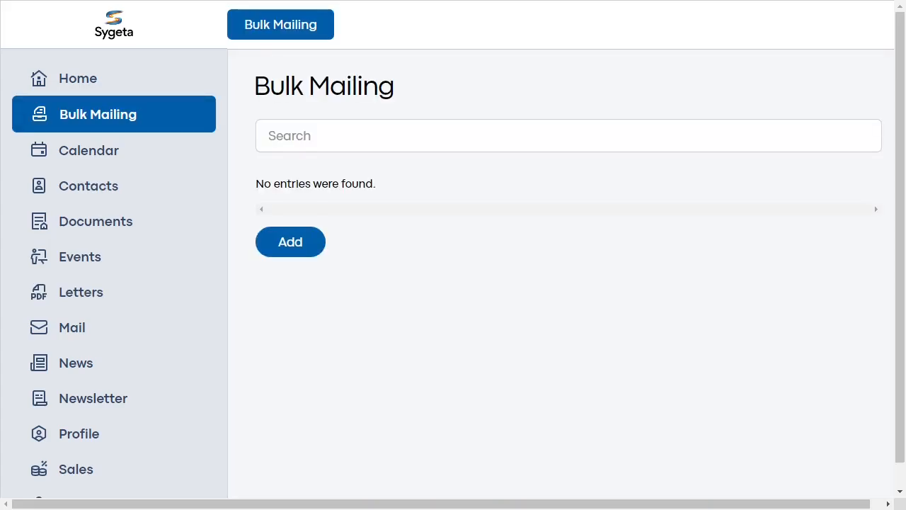
left_click(290, 241)
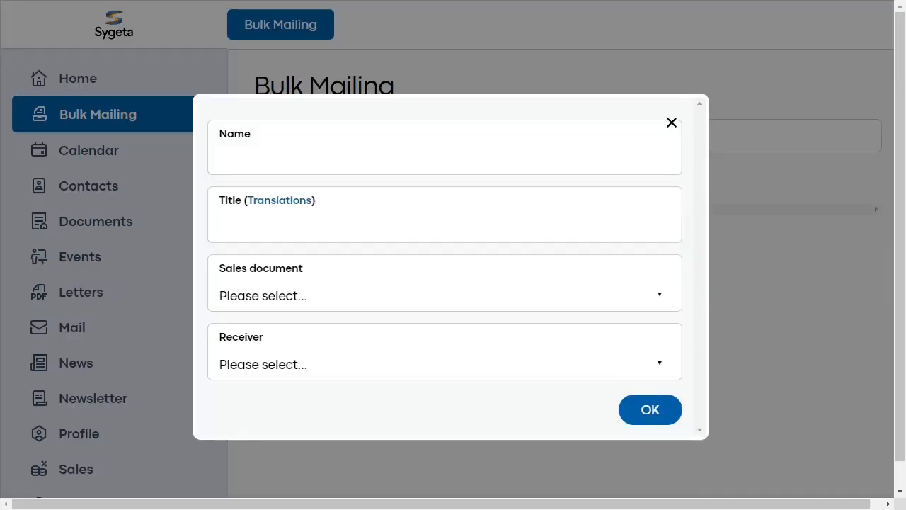
left_click(444, 158)
type("newsletter")
- Set the bulk mailing's title to Newsletter and show the title's translations
left_click(444, 226)
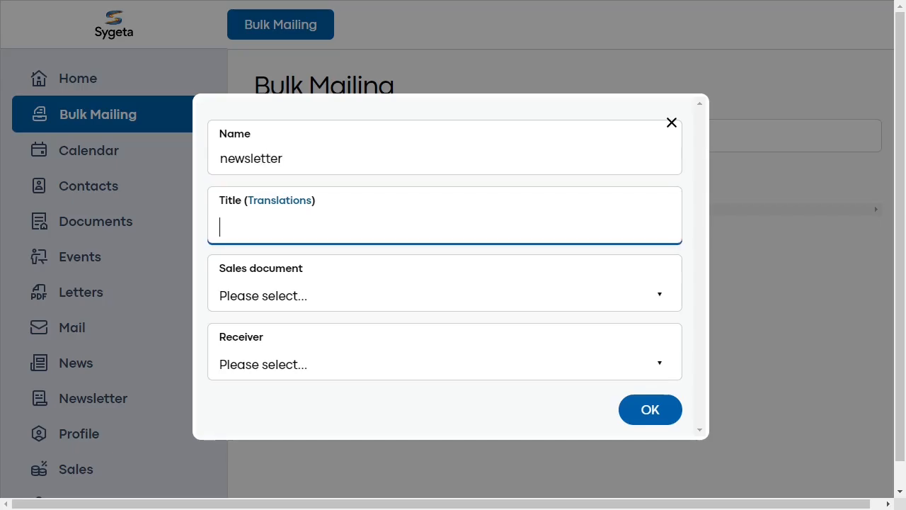
left_click(280, 201)
left_click(444, 226)
type("Newsletter")
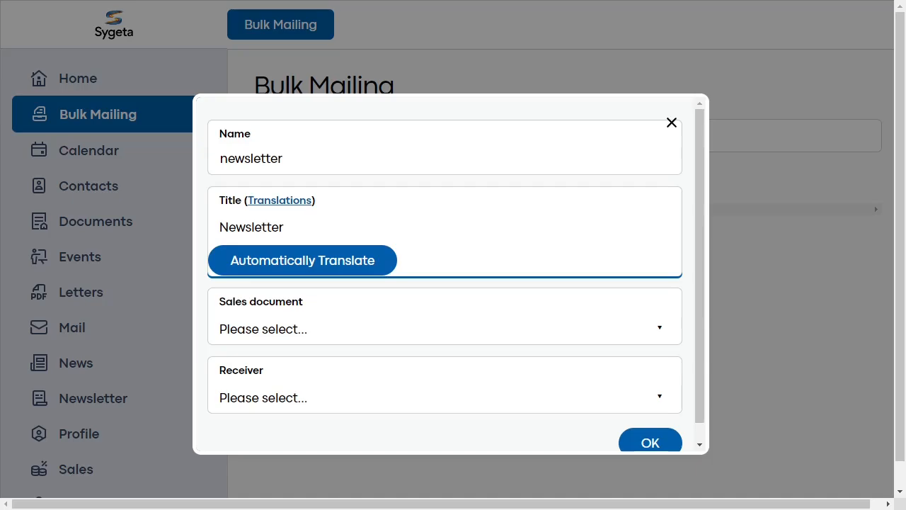
left_click(440, 328)
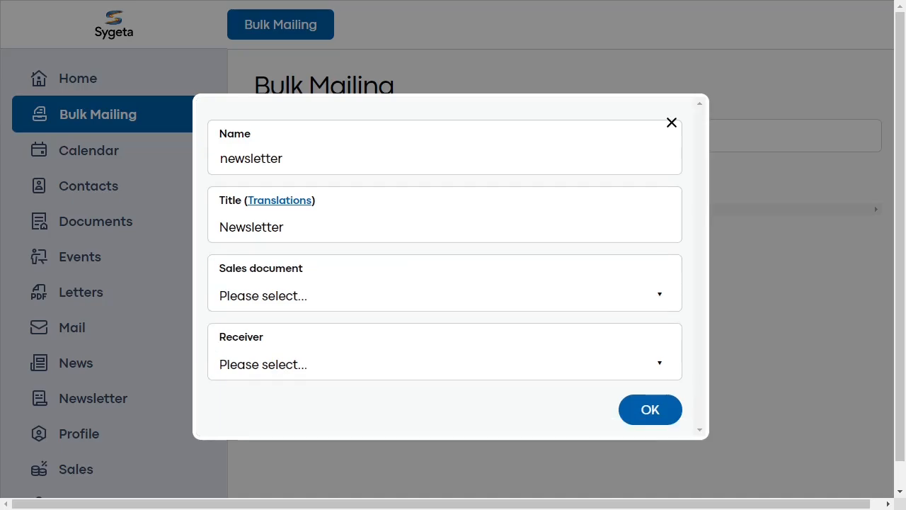
left_click(279, 200)
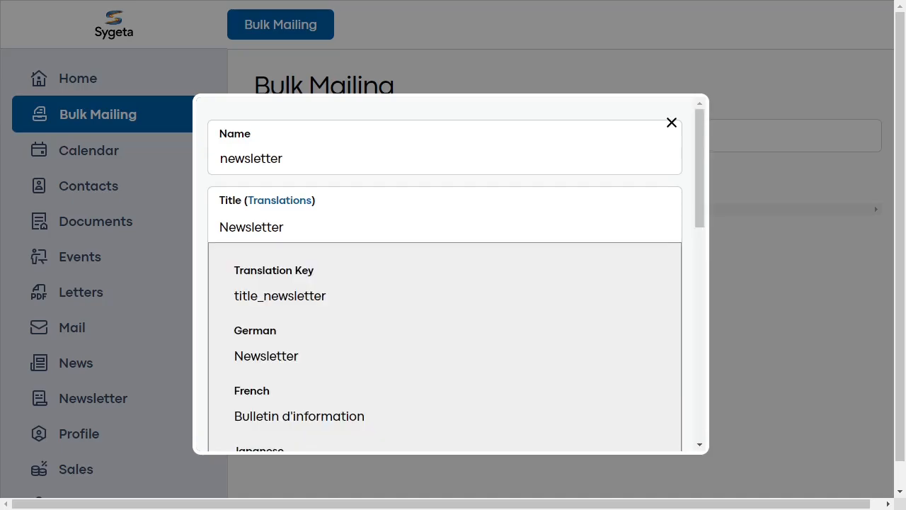
- Review the title's translations through to the Chinese entry and hide them again
scroll(444, 283, "down", 5)
scroll(444, 276, "down", 5)
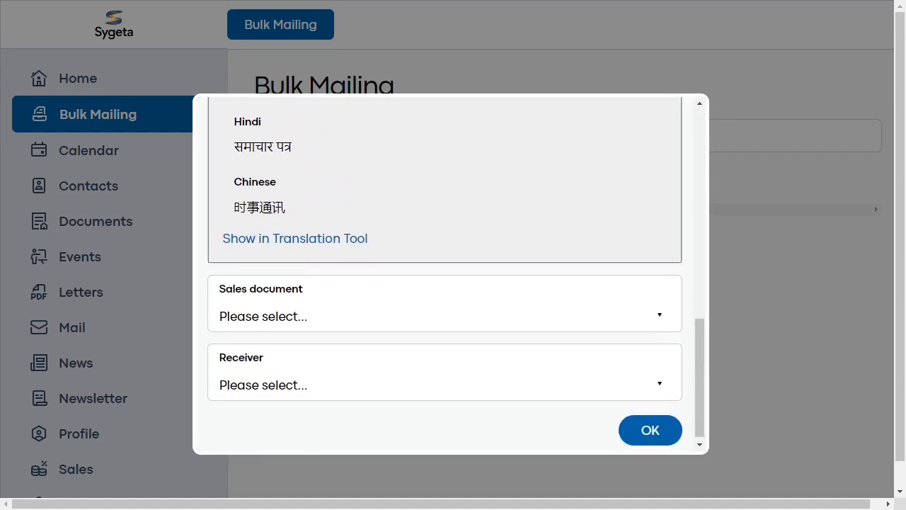
scroll(444, 276, "up", 5)
scroll(444, 276, "up", 4)
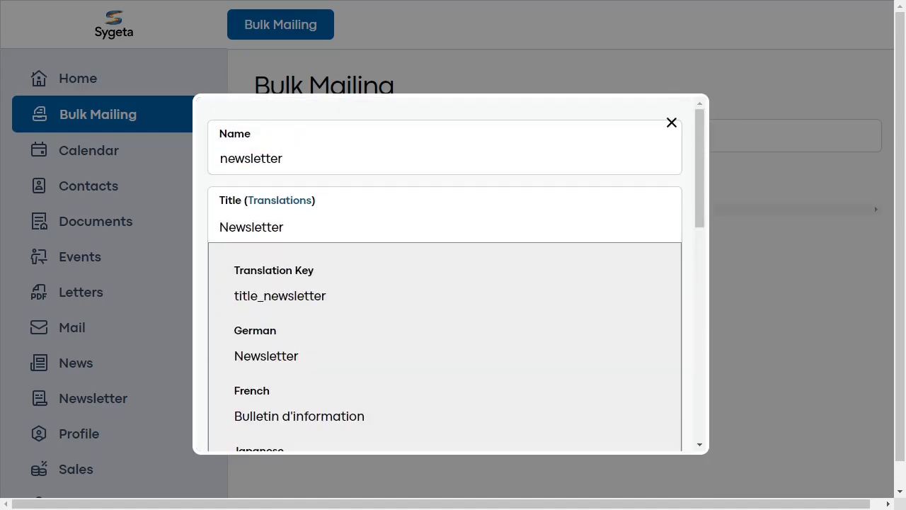
left_click(279, 200)
- Choose Letter as the bulk mailing's sales document and open the choice of receivers
left_click(424, 295)
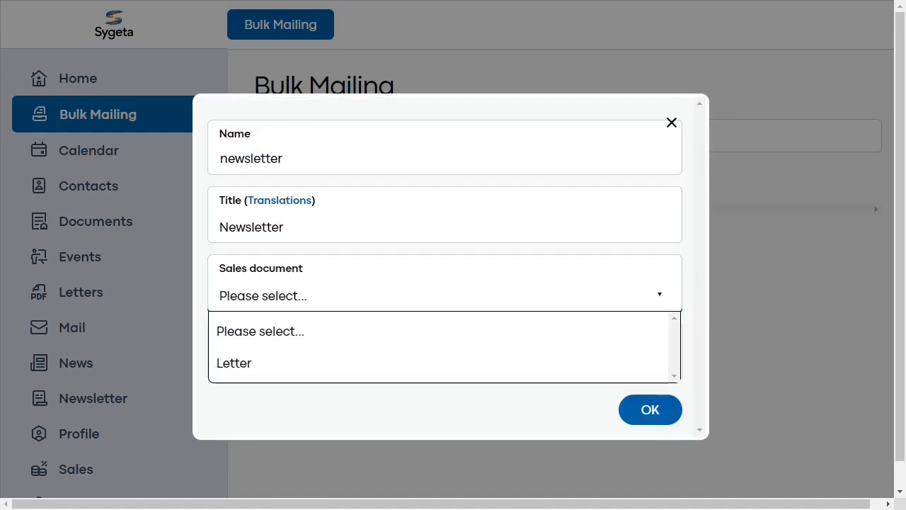
left_click(283, 363)
left_click(283, 364)
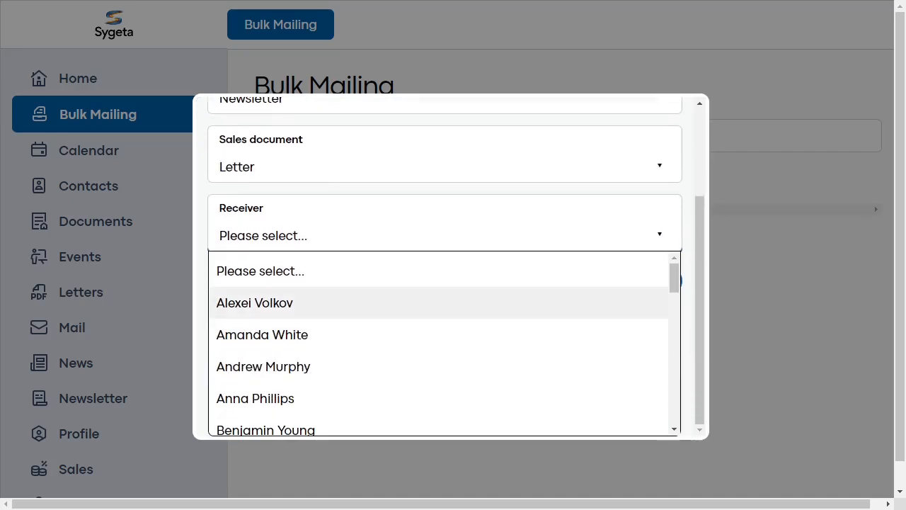
- Select the first ten contacts in the list as receivers of the bulk mailing
left_click(255, 302)
left_click(261, 334)
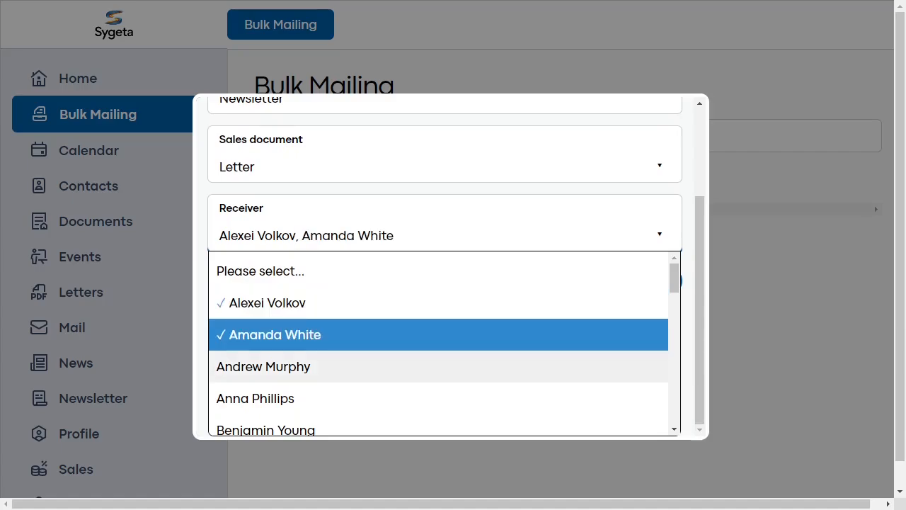
left_click(263, 366)
scroll(263, 366, "down", 1)
left_click(262, 363)
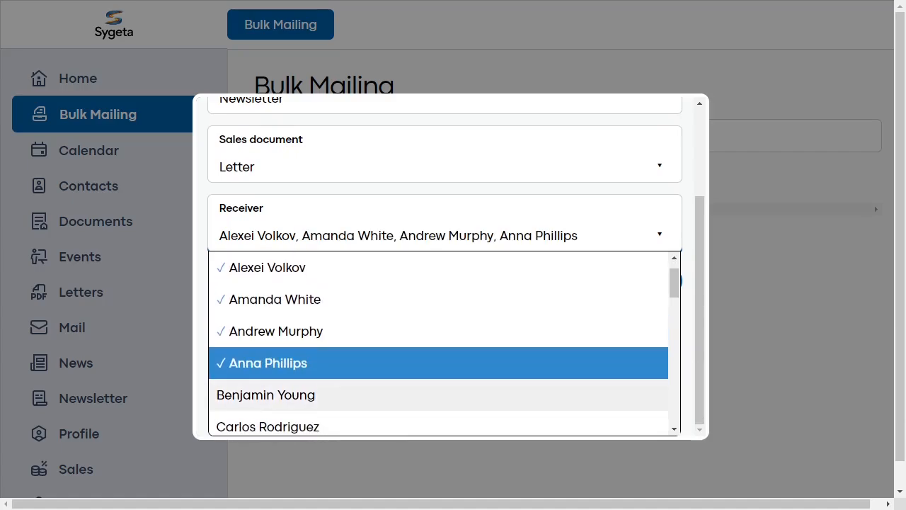
left_click(266, 395)
scroll(265, 394, "down", 2)
left_click(280, 355)
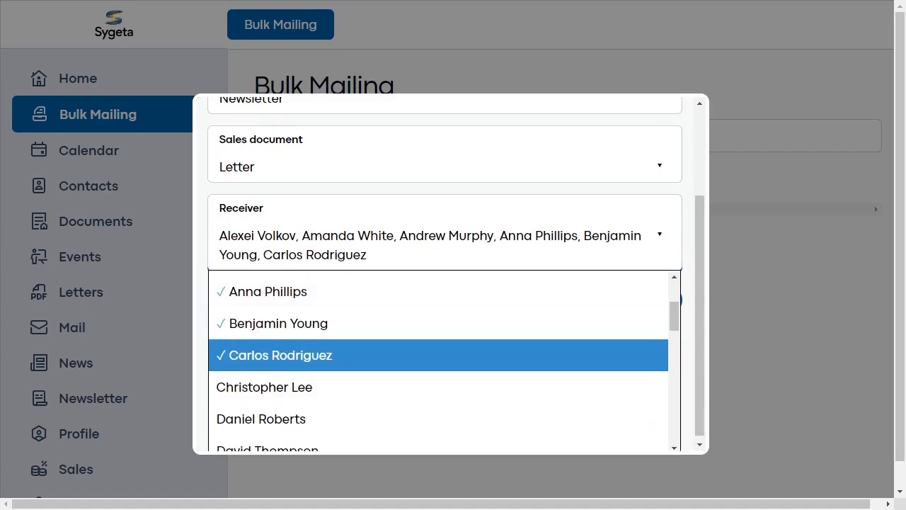
left_click(264, 386)
left_click(261, 418)
scroll(439, 368, "down", 3)
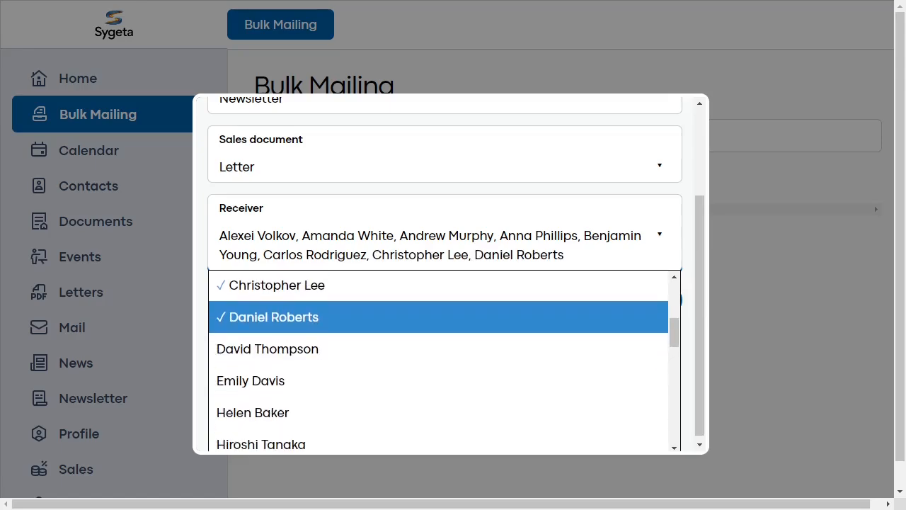
left_click(267, 347)
left_click(250, 378)
- Add four more receivers near the end of the contact list, skipping the two between the pairs, and save the bulk mailing
scroll(439, 368, "down", 5)
scroll(439, 368, "down", 8)
left_click(269, 377)
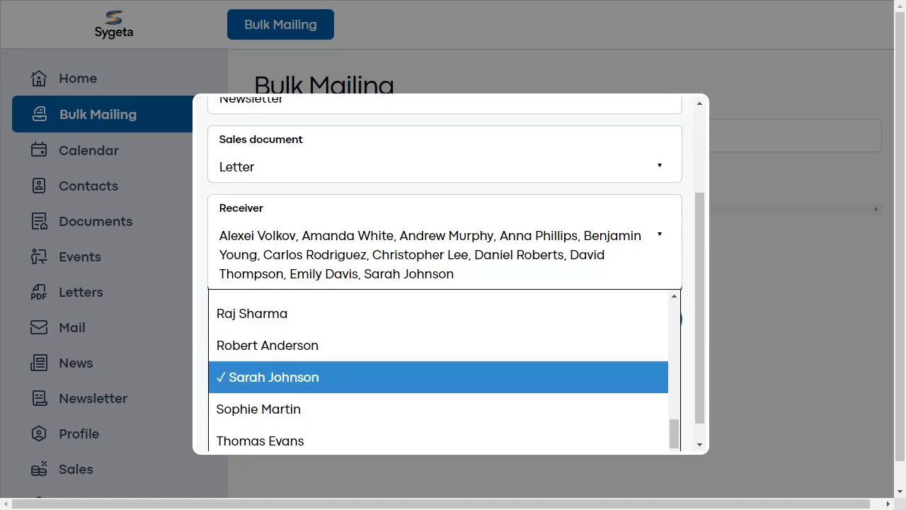
left_click(258, 409)
scroll(439, 368, "down", 2)
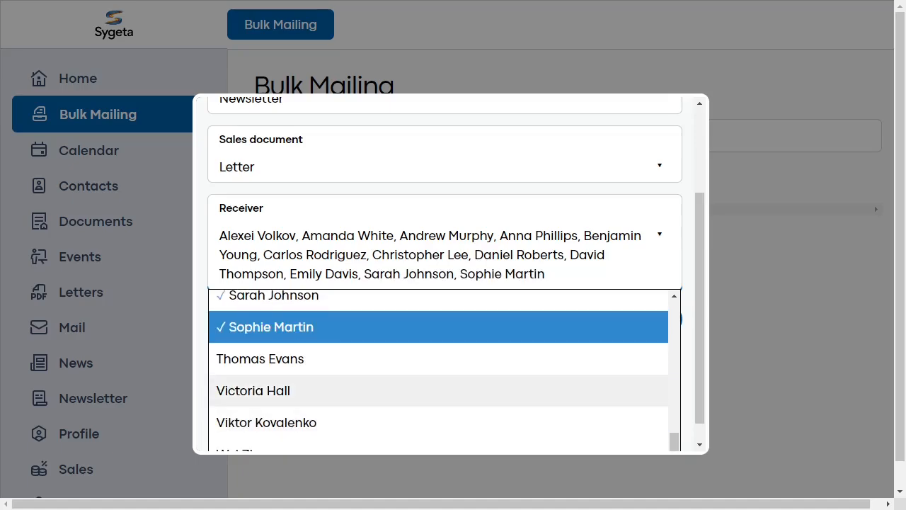
scroll(439, 382, "down", 1)
left_click(273, 399)
left_click(269, 430)
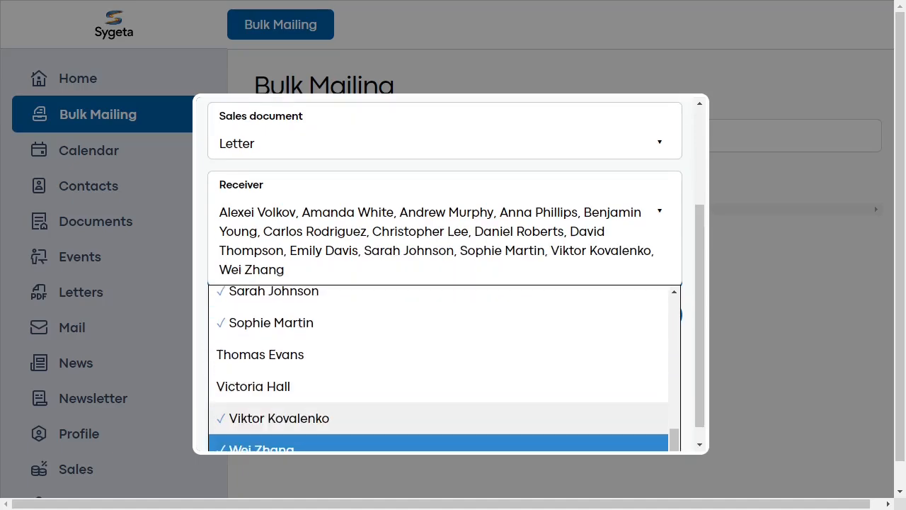
key("Escape")
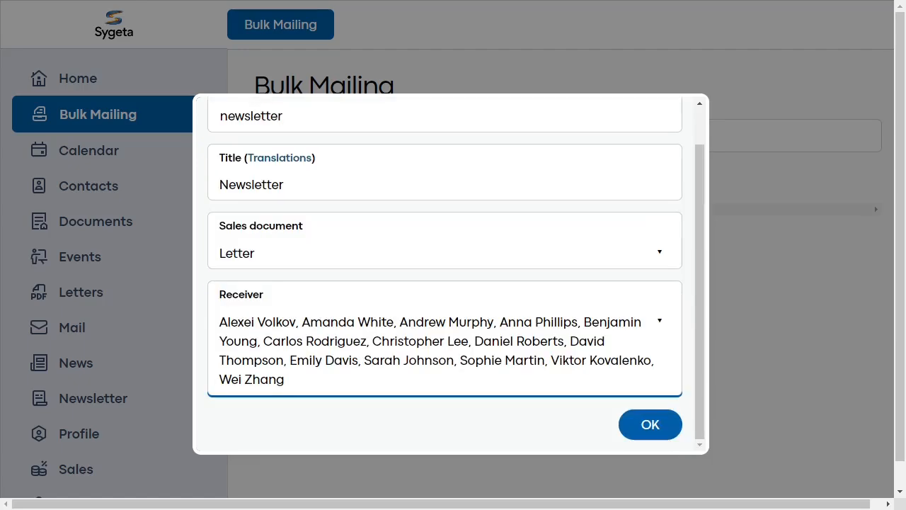
left_click(650, 424)
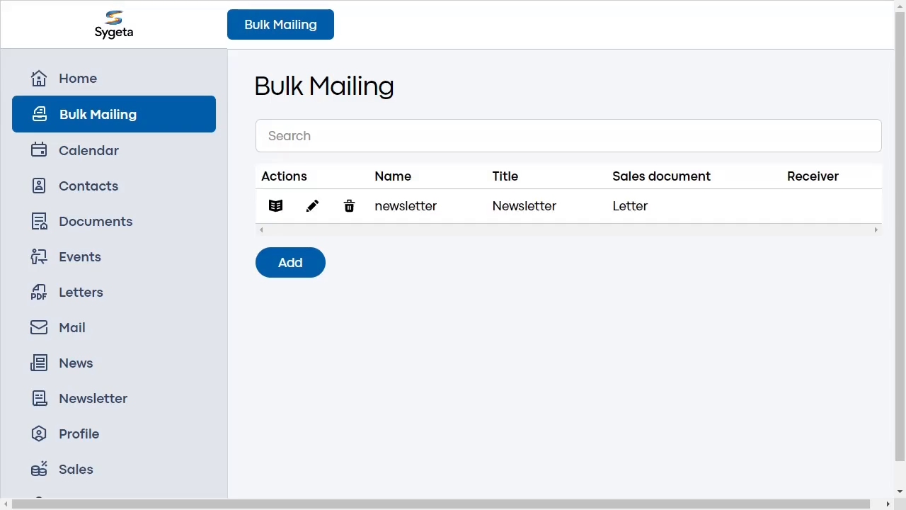
- Open the newsletter mailing's mail merge view and regenerate the documents for all its recipients
left_click(276, 205)
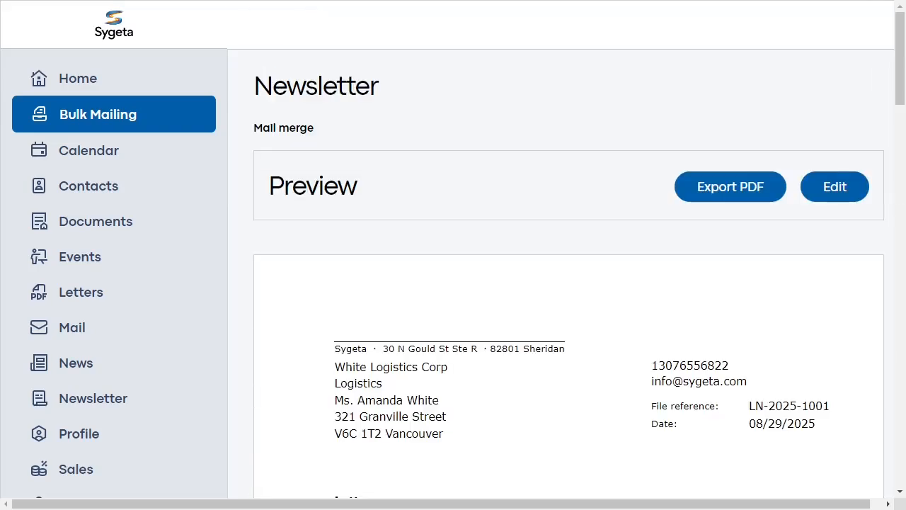
scroll(453, 283, "down", 6)
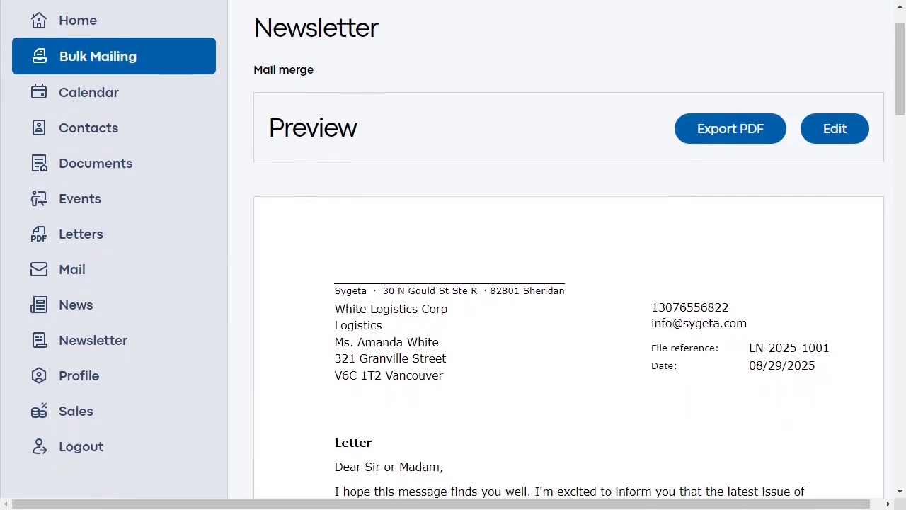
scroll(453, 283, "down", 10)
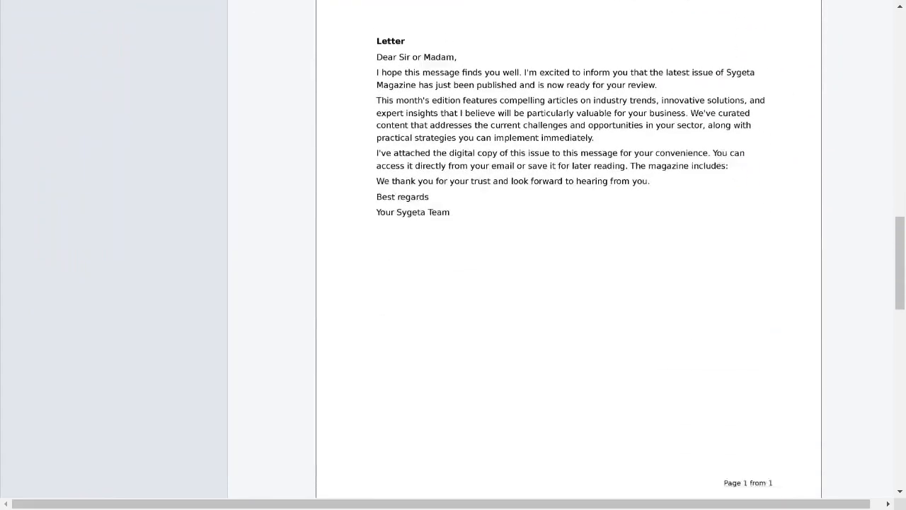
scroll(453, 283, "down", 5)
scroll(453, 283, "down", 2)
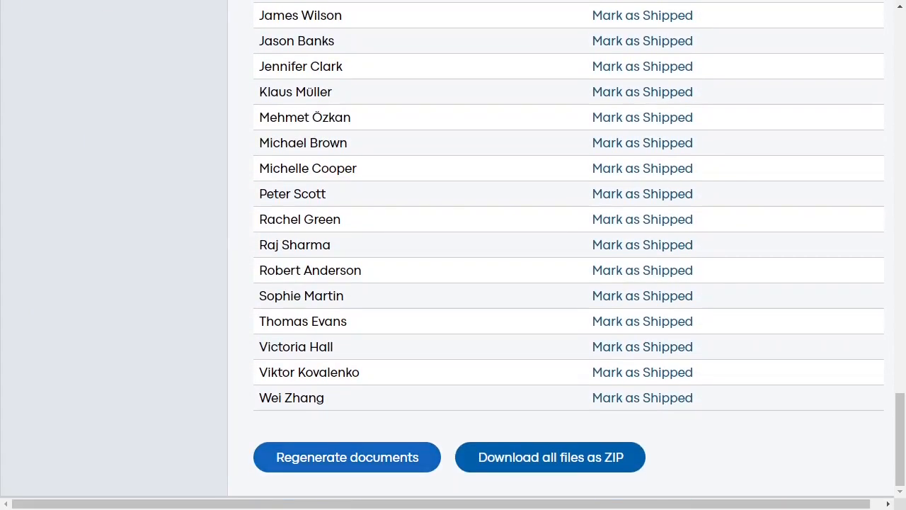
left_click(346, 456)
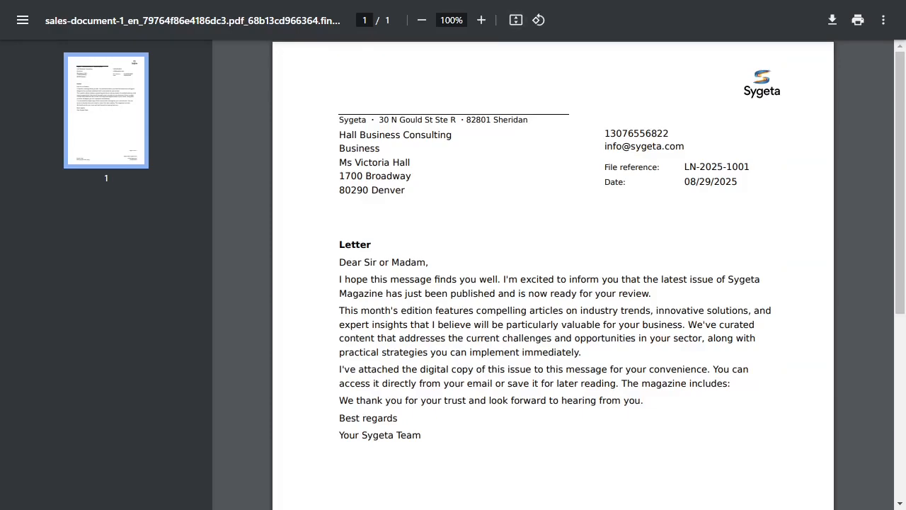
- Inspect the generated PDF letter's recipient address and text at 175% zoom, and close the PDF
left_click(481, 20)
left_click(481, 20)
left_click(481, 19)
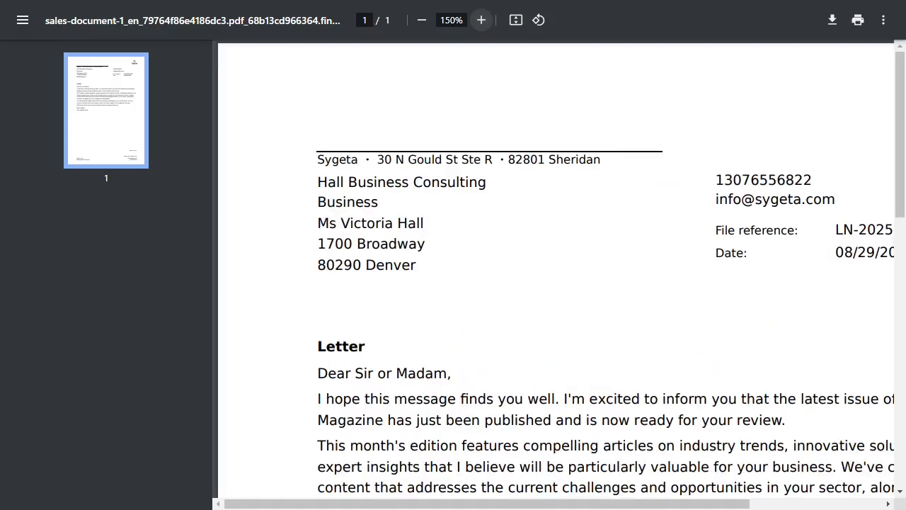
left_click(481, 20)
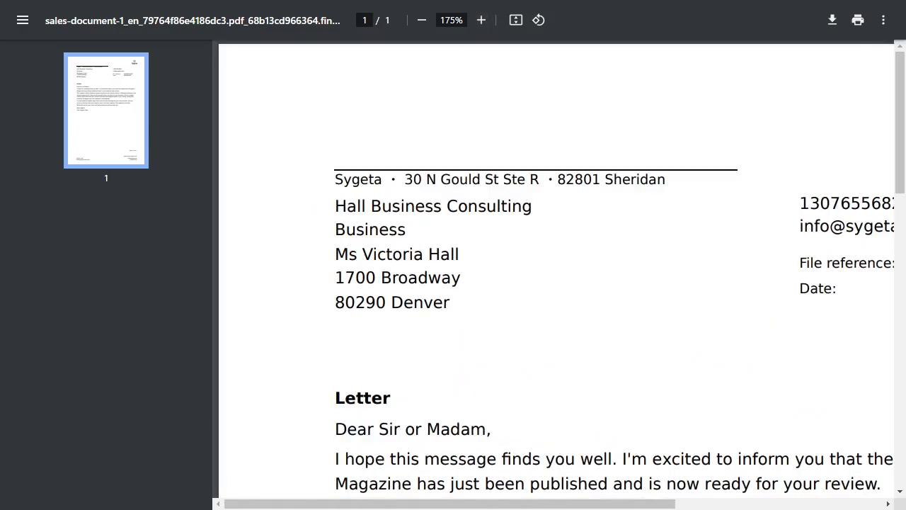
key("ctrl+w")
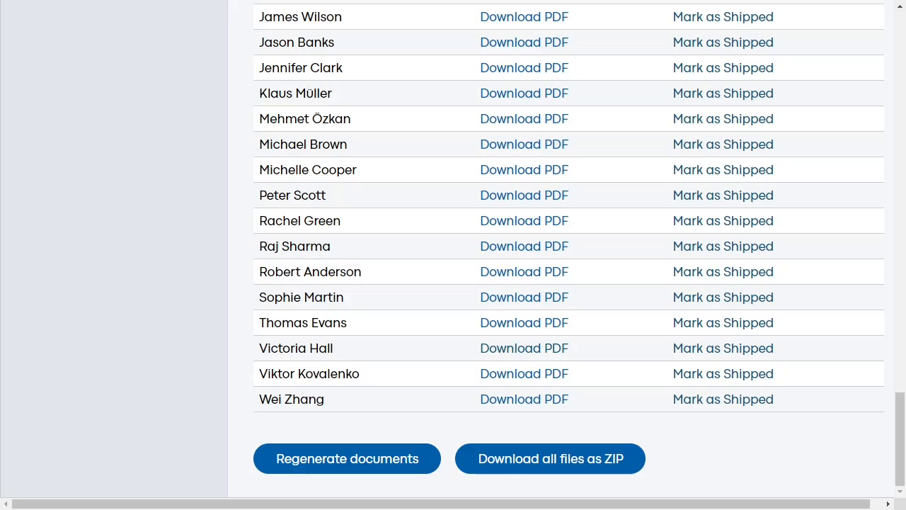
- Mark the letters of four consecutive recipients as shipped, working upward from the third-last entry in the recipient list
left_click(723, 347)
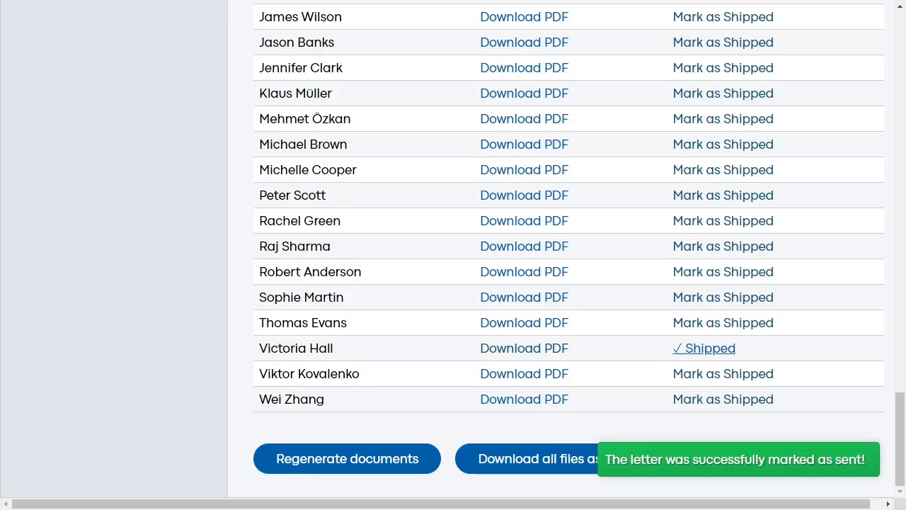
left_click(722, 322)
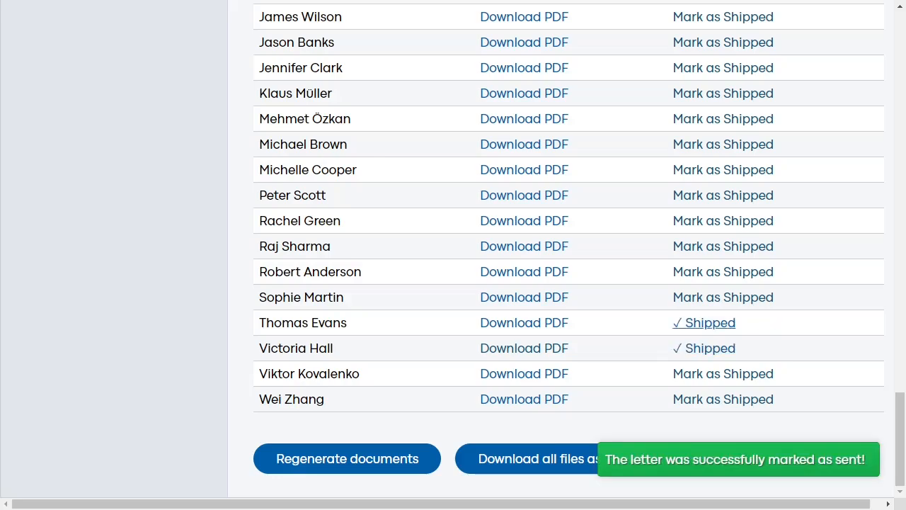
left_click(722, 296)
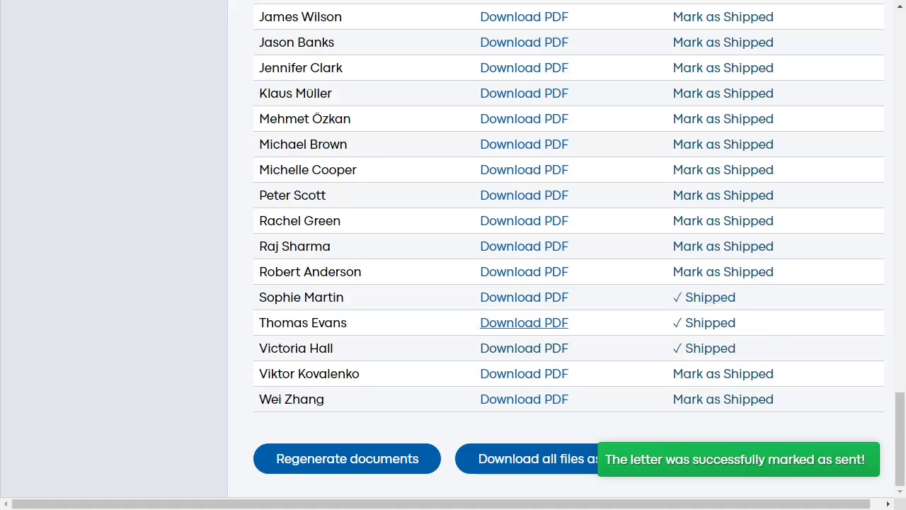
left_click(722, 271)
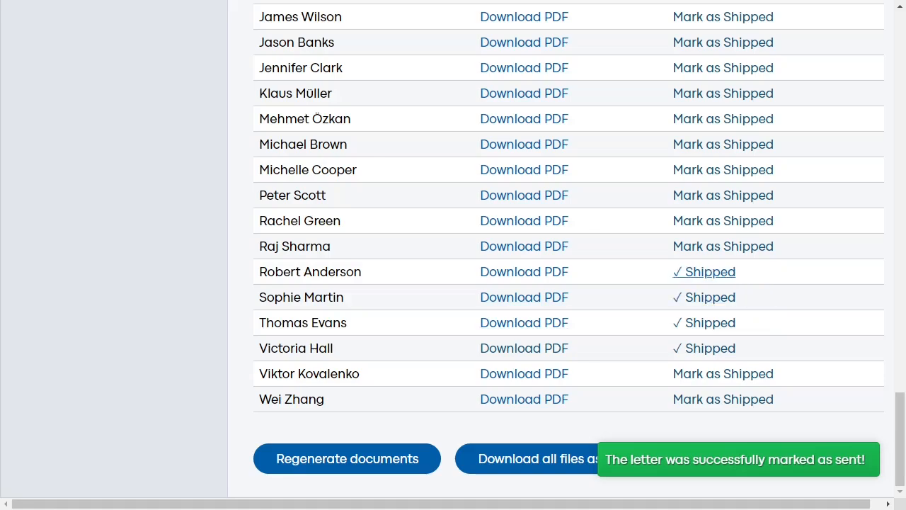